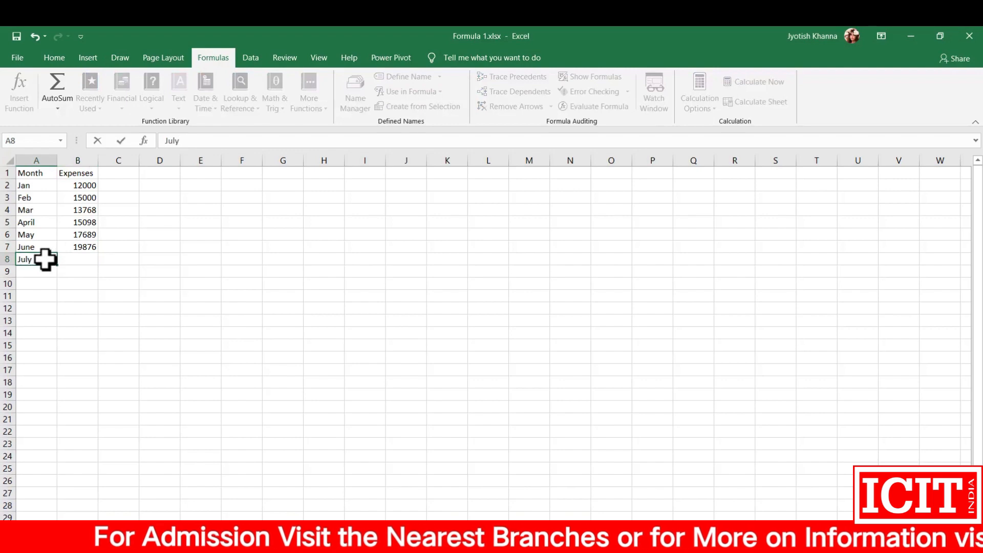
Step: Enter 34987 as the July expense in B8, and add August with an expense of 23567 in row 9
key("Tab")
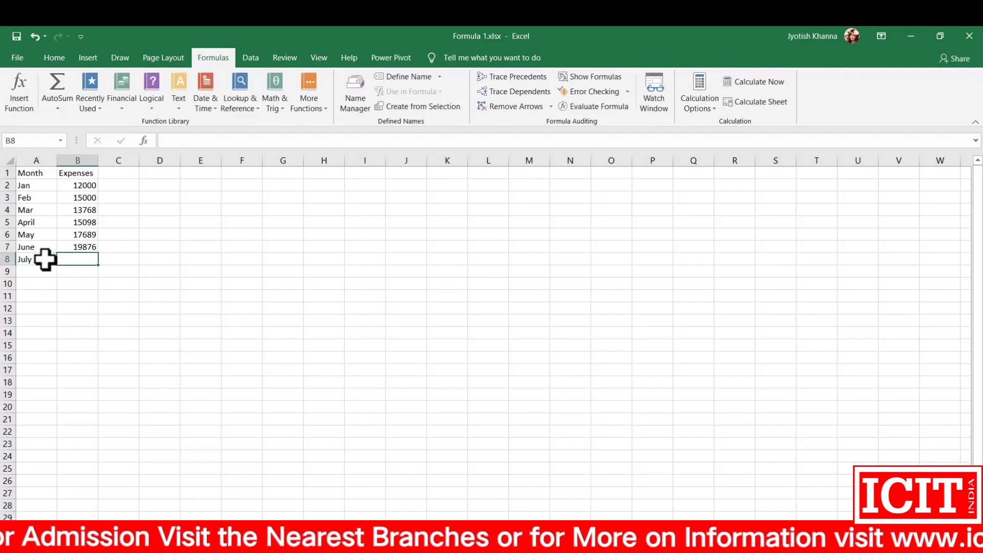
type("34987")
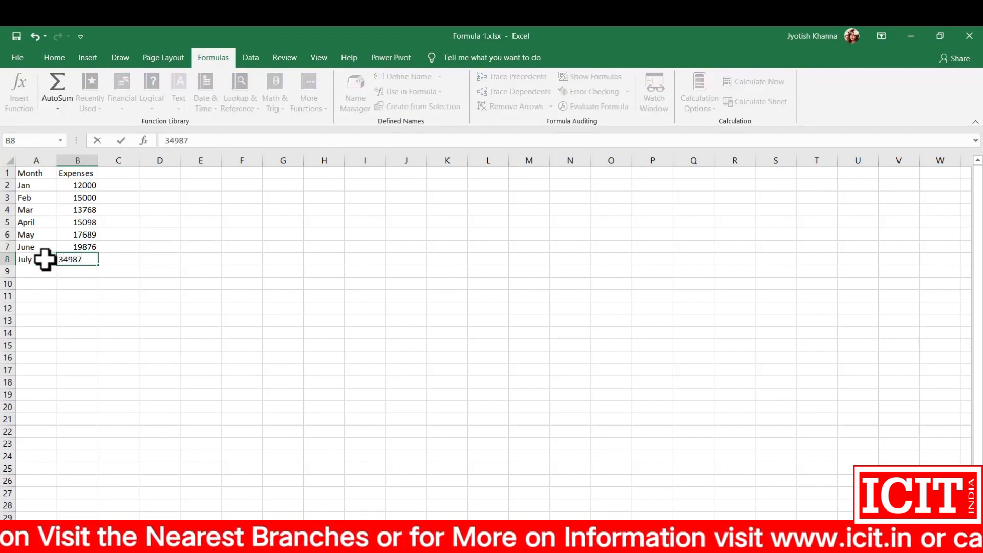
key("Return")
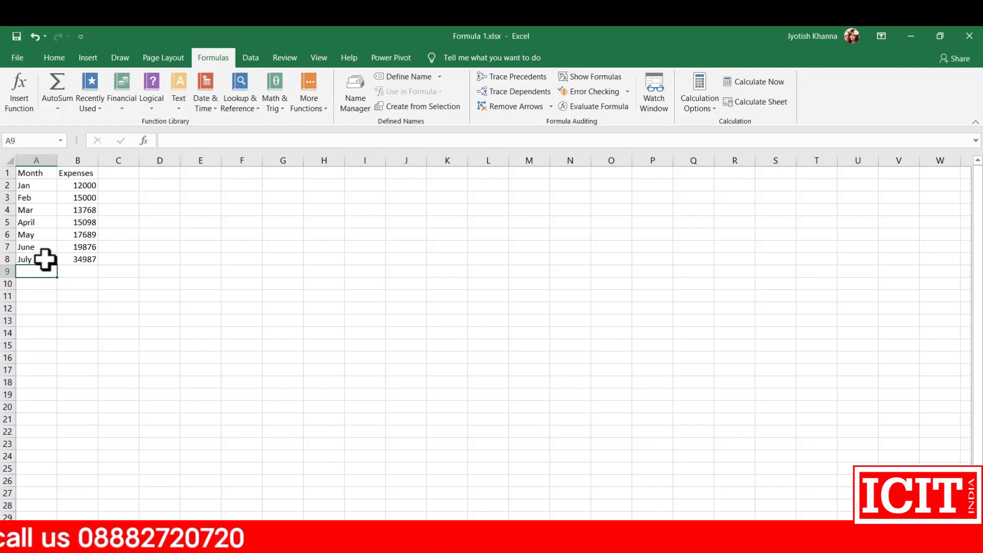
type("August")
key("Tab")
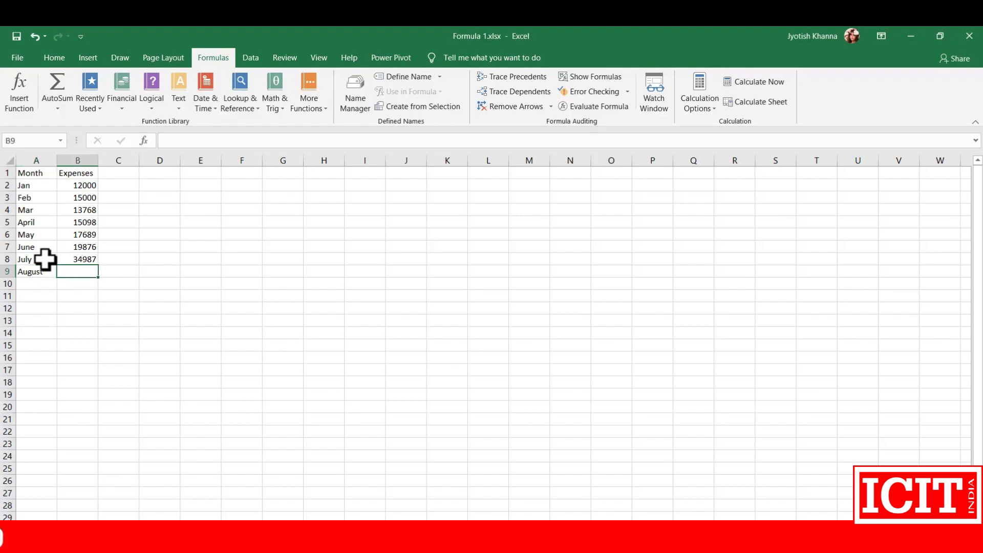
type("23567")
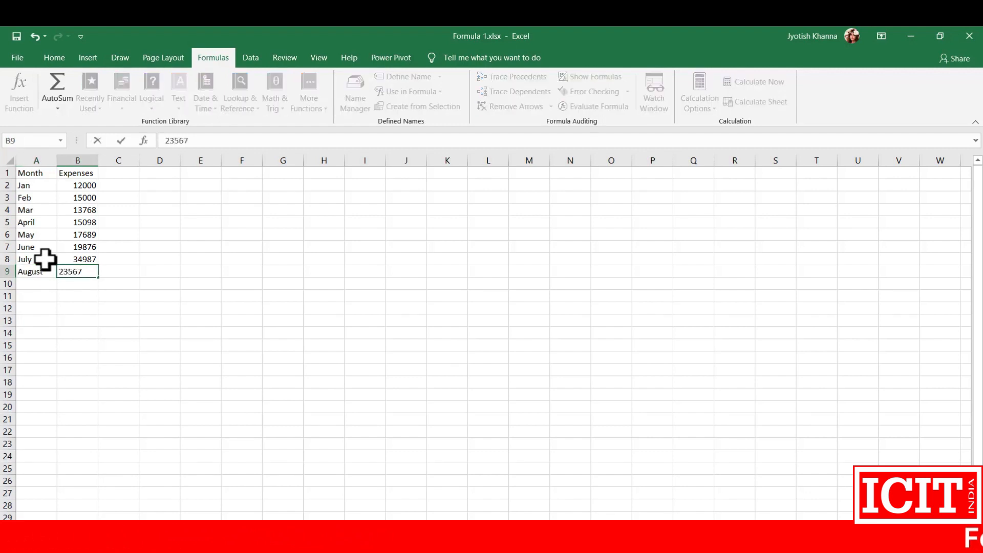
key("Return")
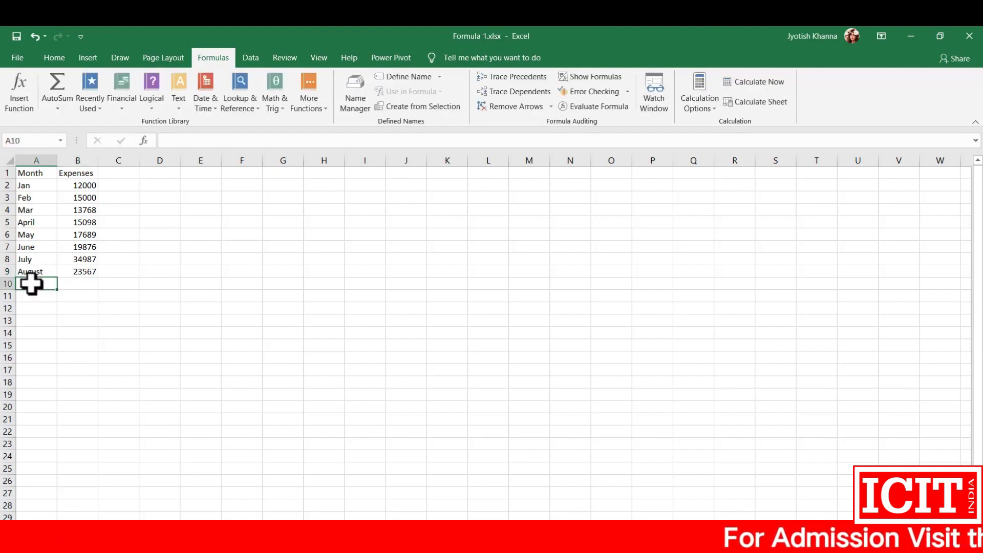
Step: Add Sep in A10 with an expense of 12009 in B10
type("Sept")
key("Tab")
type("12009")
key("Return")
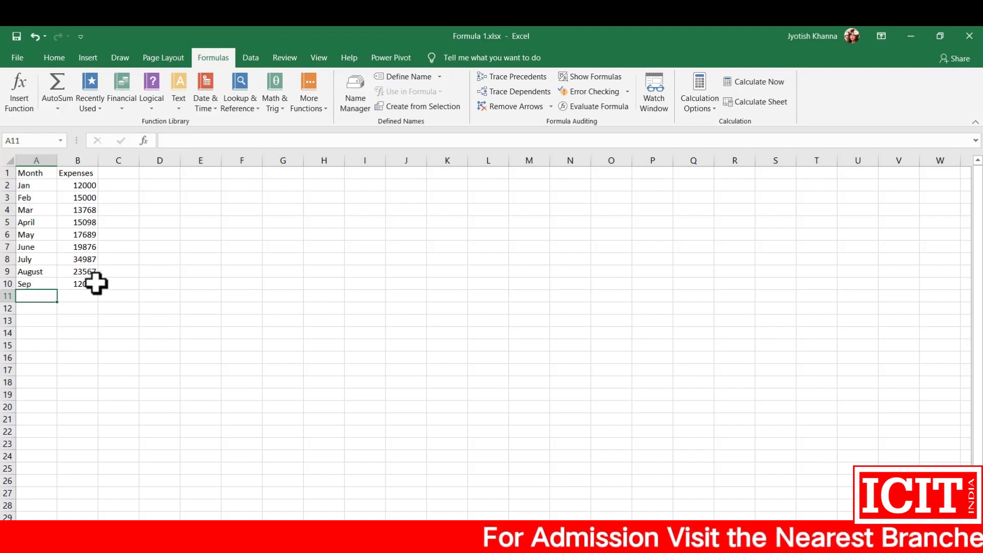
Step: Total the expenses in cell B11 with a SUM formula over the range B2:B10
left_click(80, 295)
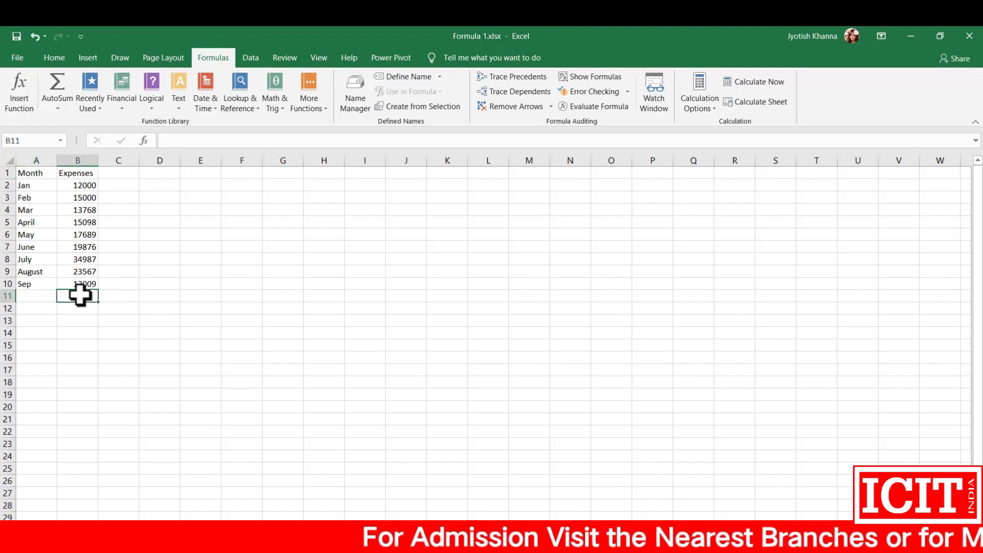
type("=sum")
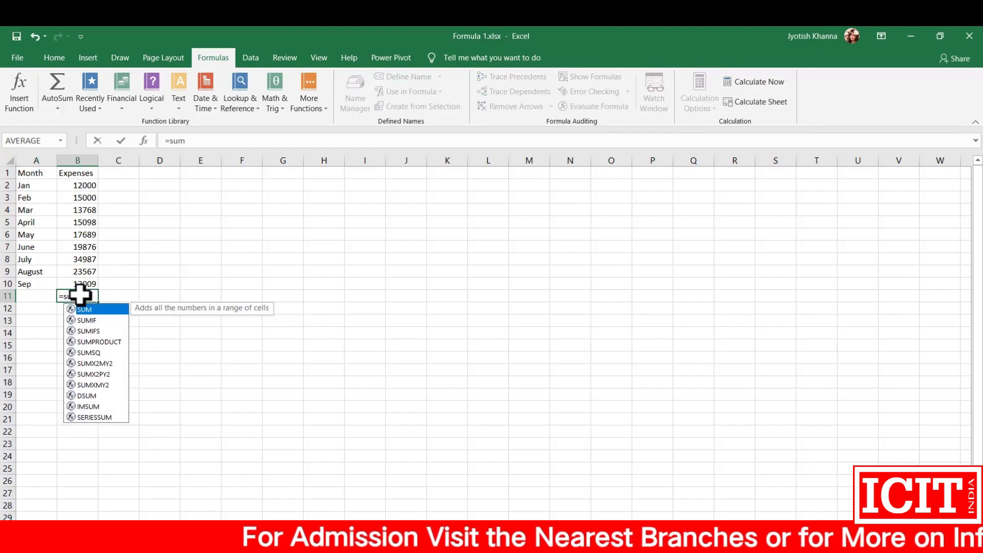
type("(")
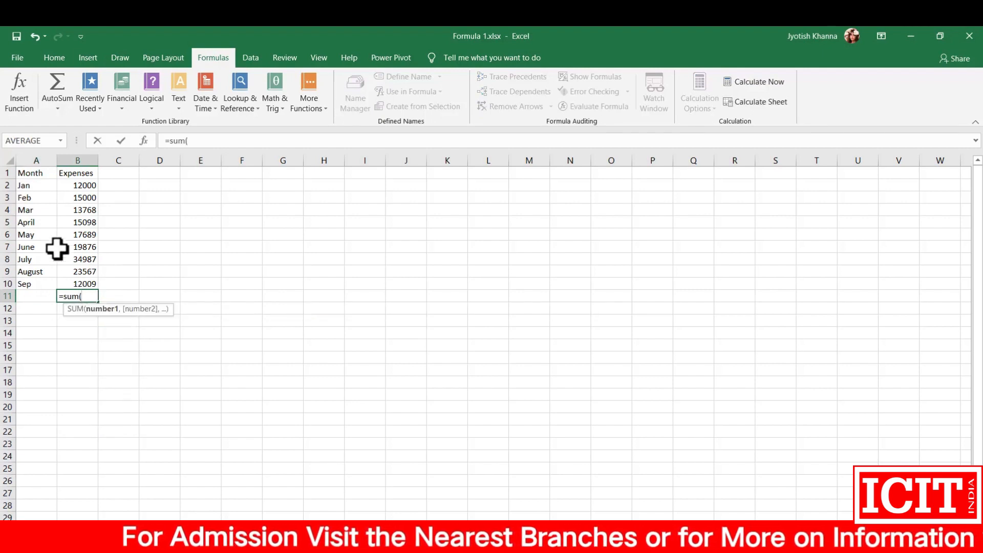
left_click_drag(77, 187, 78, 284)
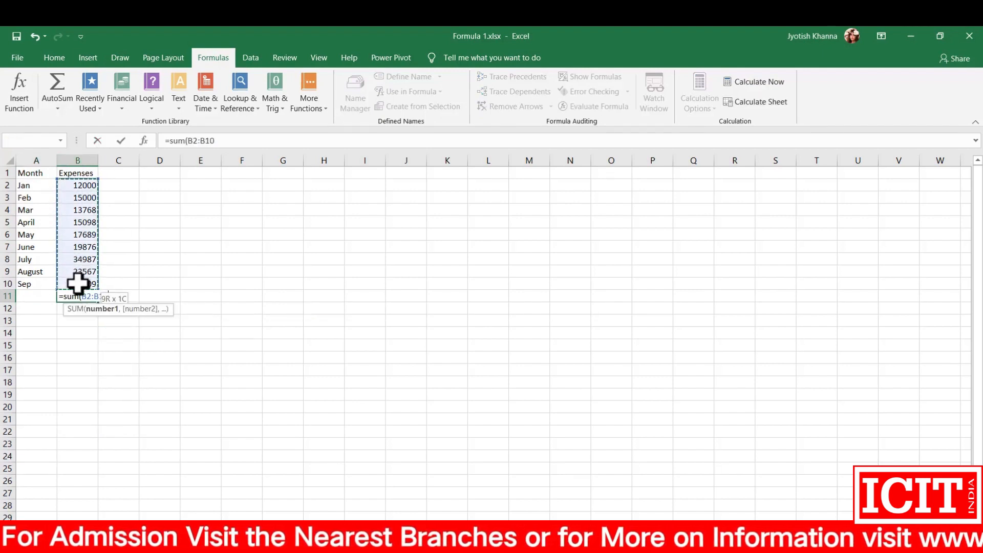
key("Return")
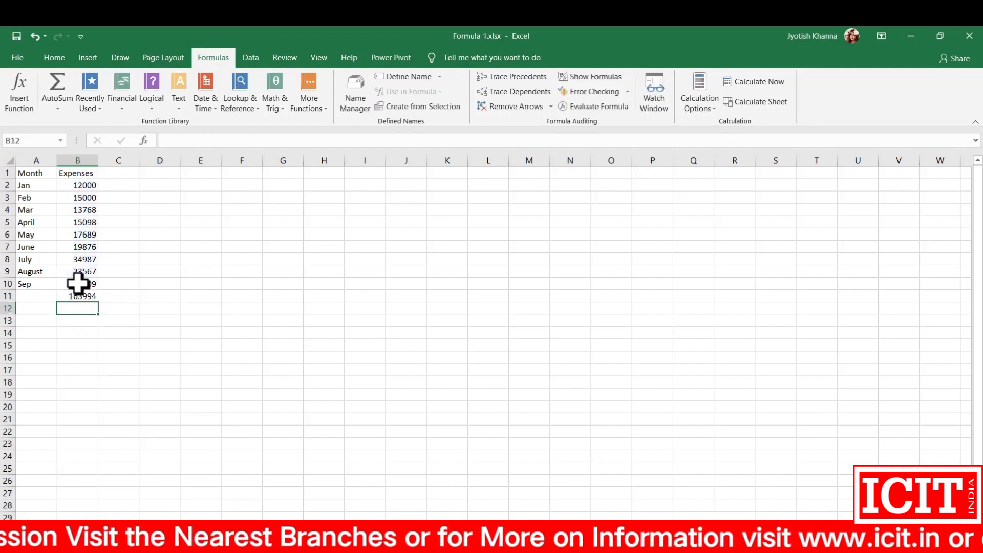
Step: Replace the formula in B11 with a SUM of the individual cells B2, B4, B6, B8 and B10
key("Up")
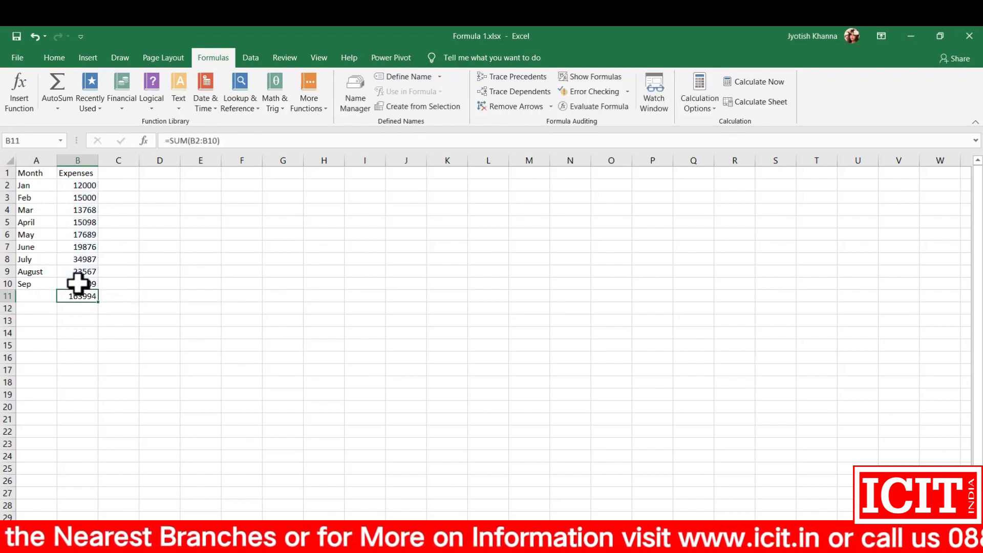
key("Delete")
type("=s")
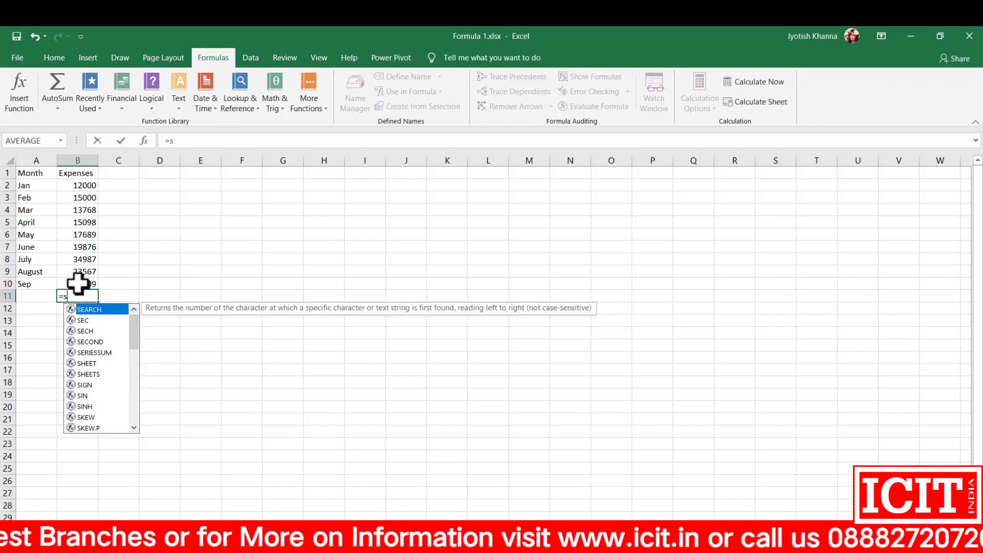
type("um(")
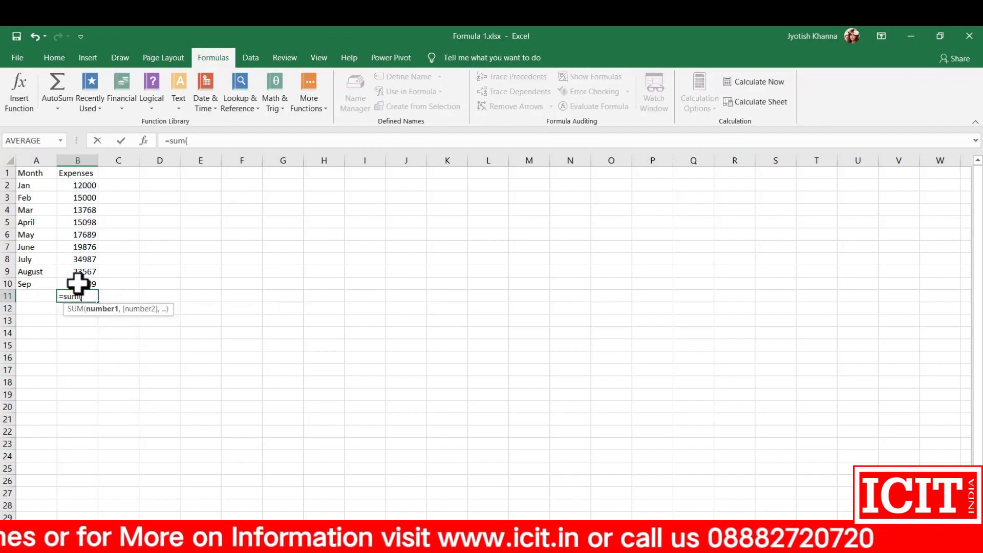
left_click(80, 187)
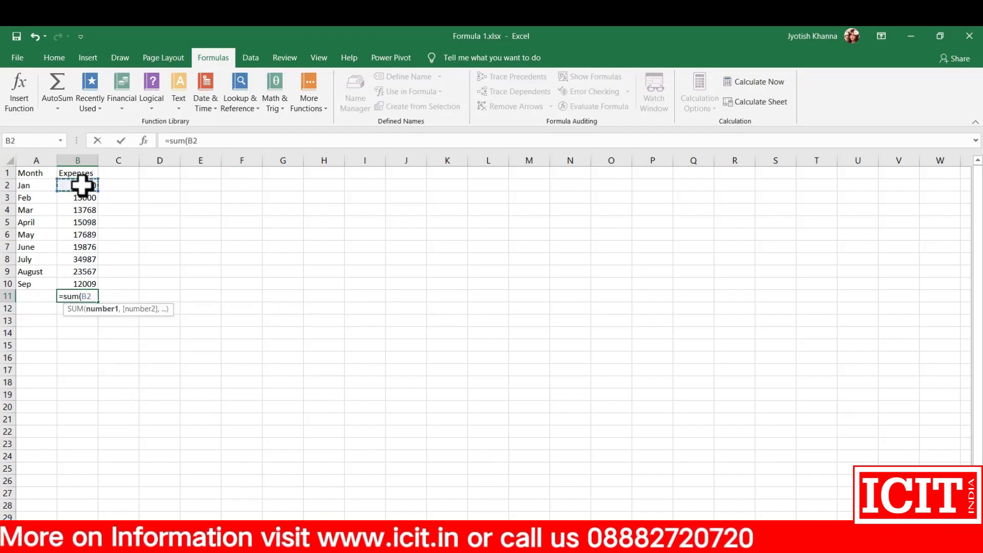
type(",")
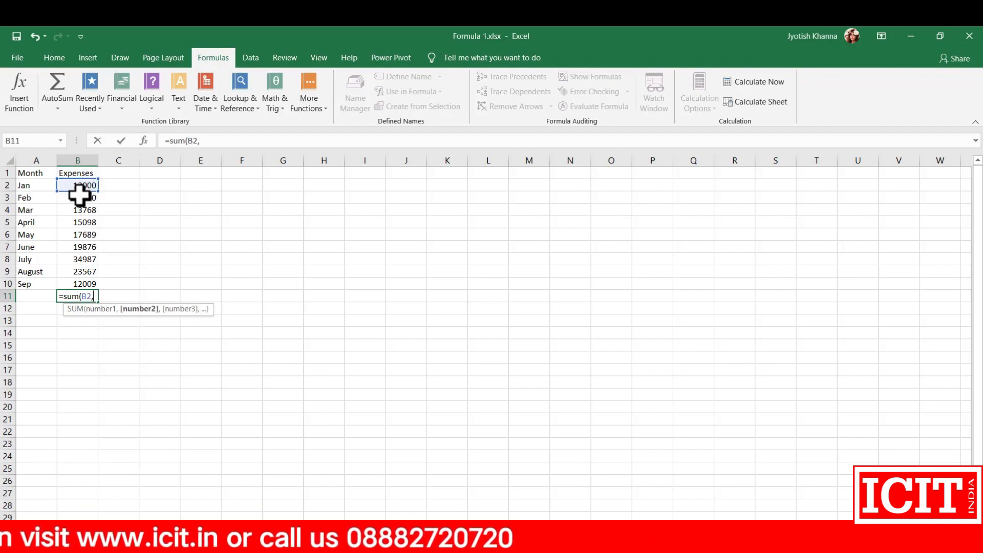
left_click(76, 210)
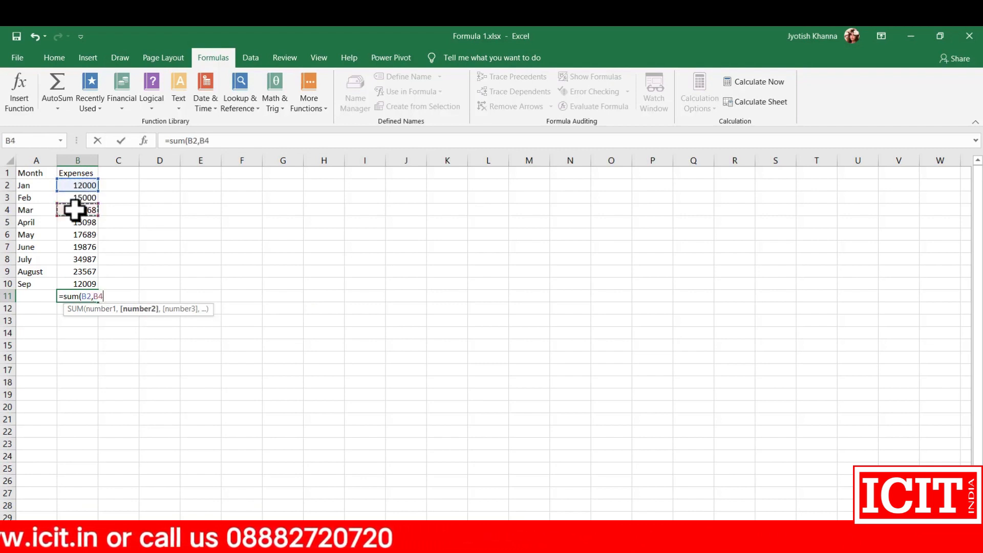
type(",")
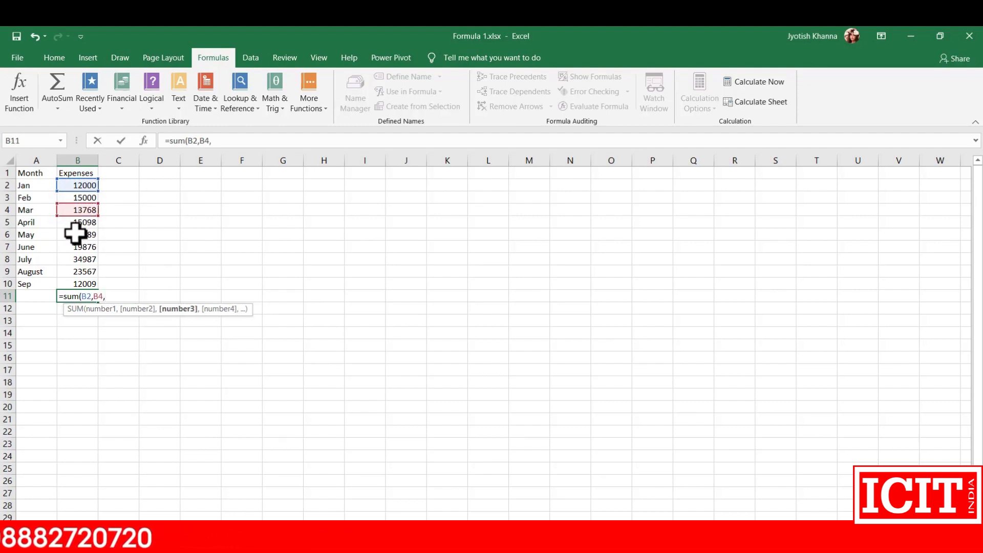
left_click(75, 234)
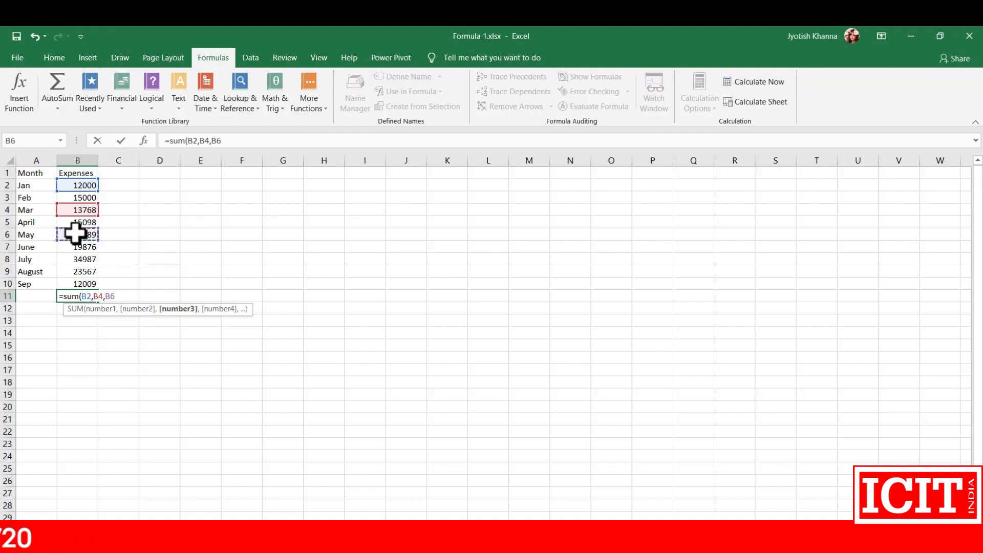
type(",")
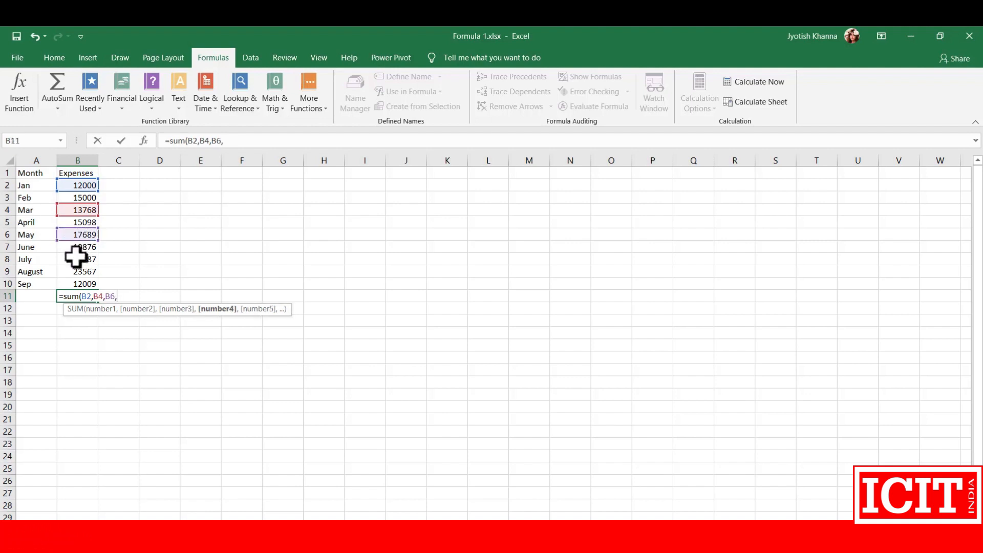
left_click(75, 257)
type(",")
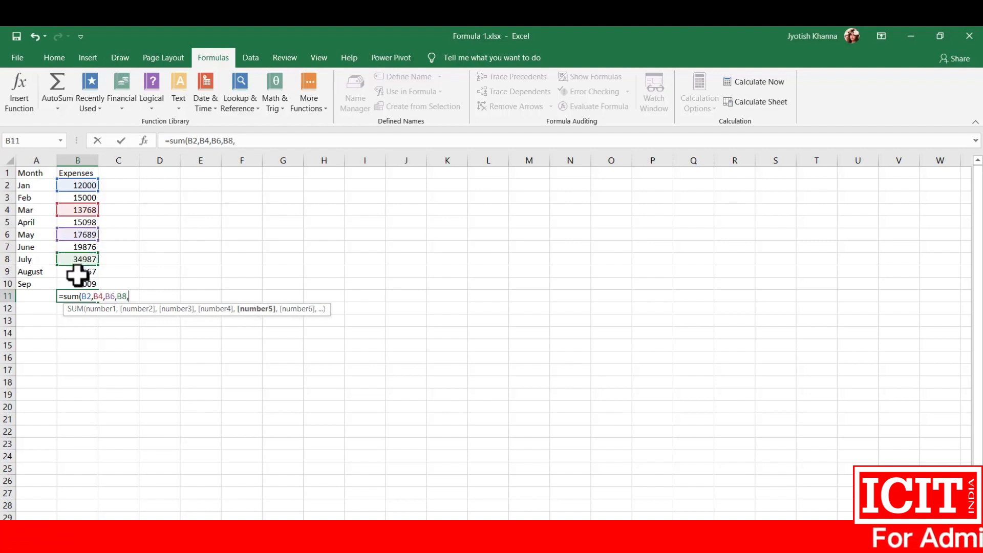
left_click(75, 281)
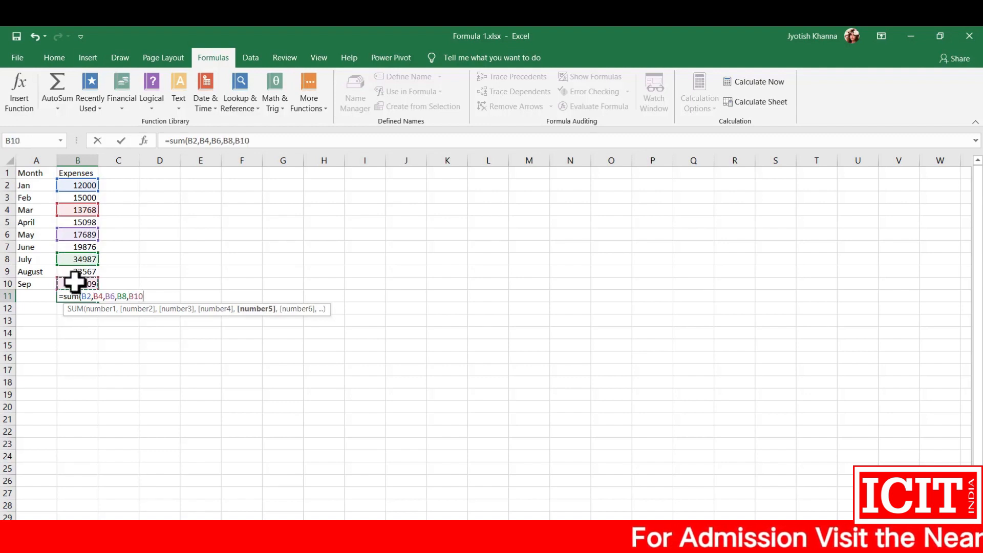
key("Return")
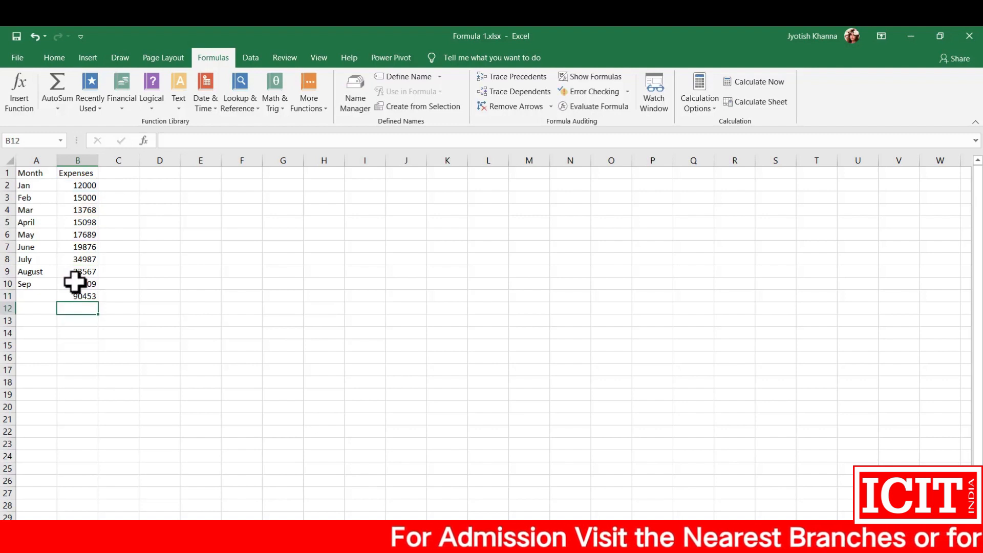
key("Up")
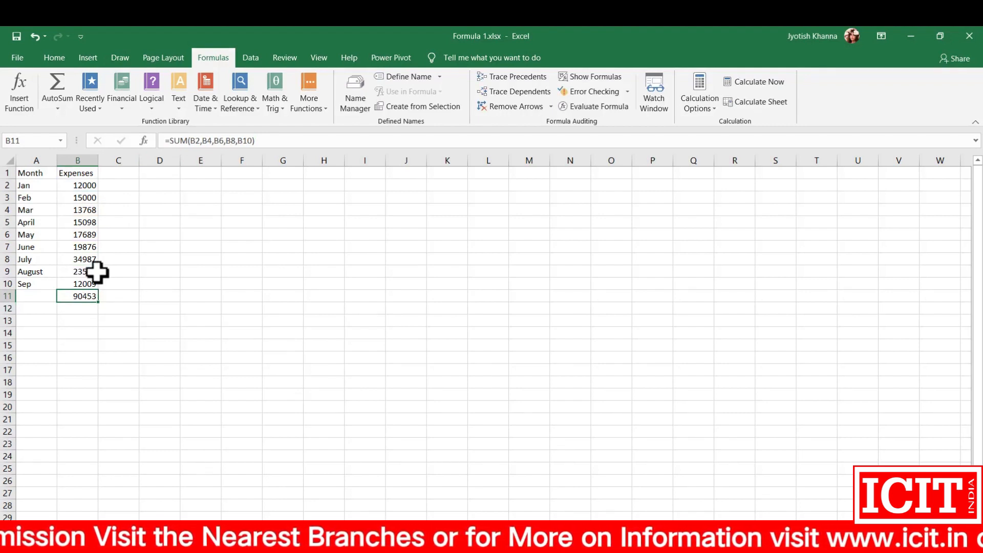
Step: Add a numbered list of the SUM methods in I1:J2: 1 Range and 2 Individual Cells
left_click(362, 176)
type("Range")
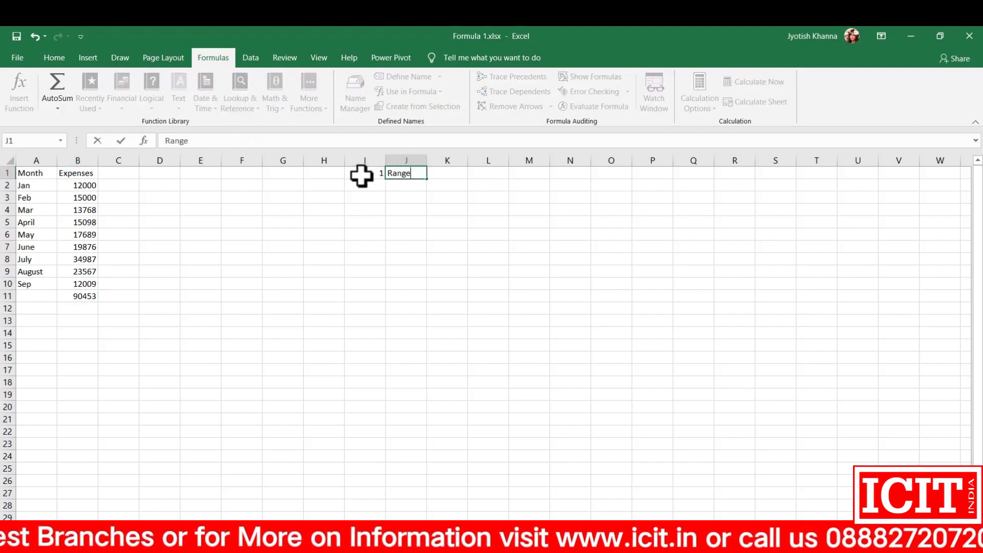
key("Return")
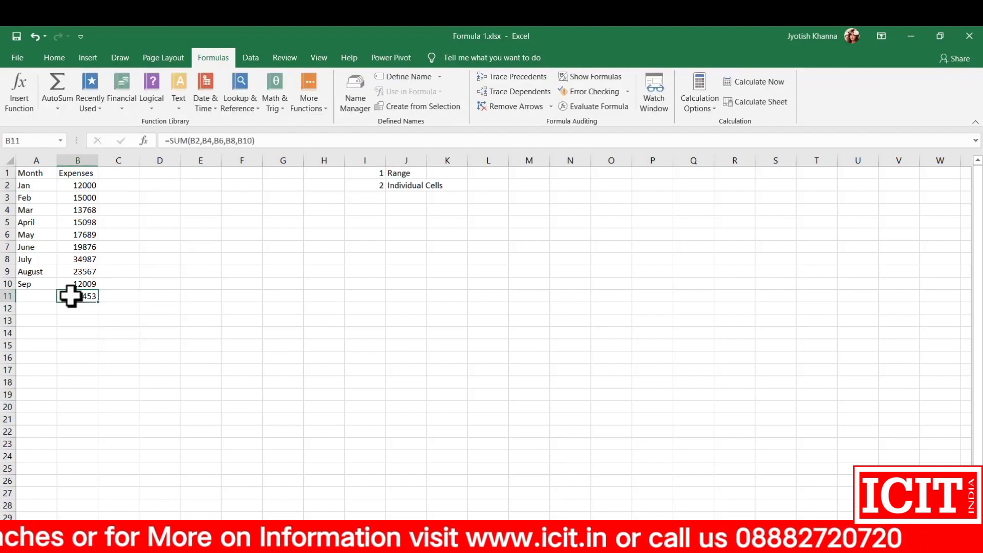
Step: Clear cell B11 and start a SUM function there using Insert Function
key("Delete")
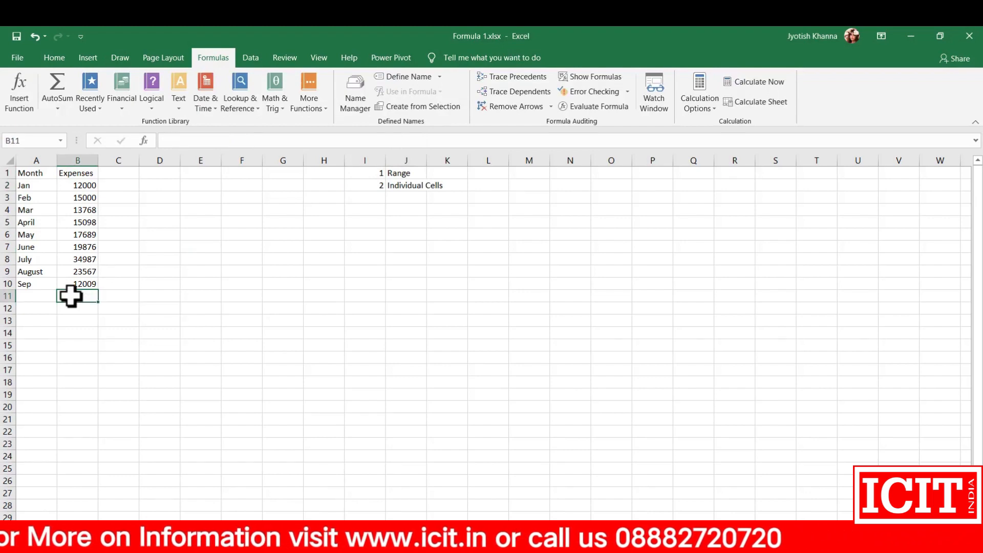
left_click(15, 88)
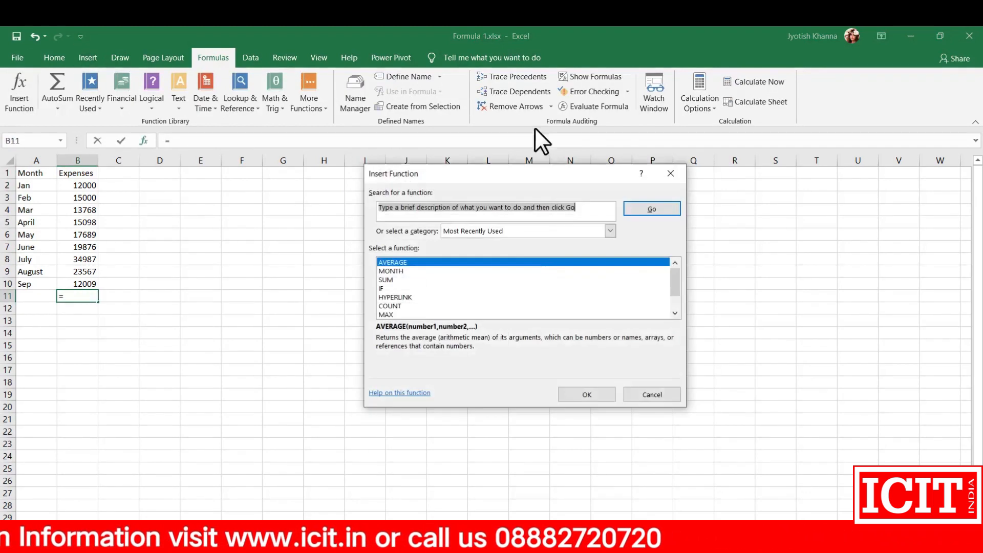
left_click(389, 280)
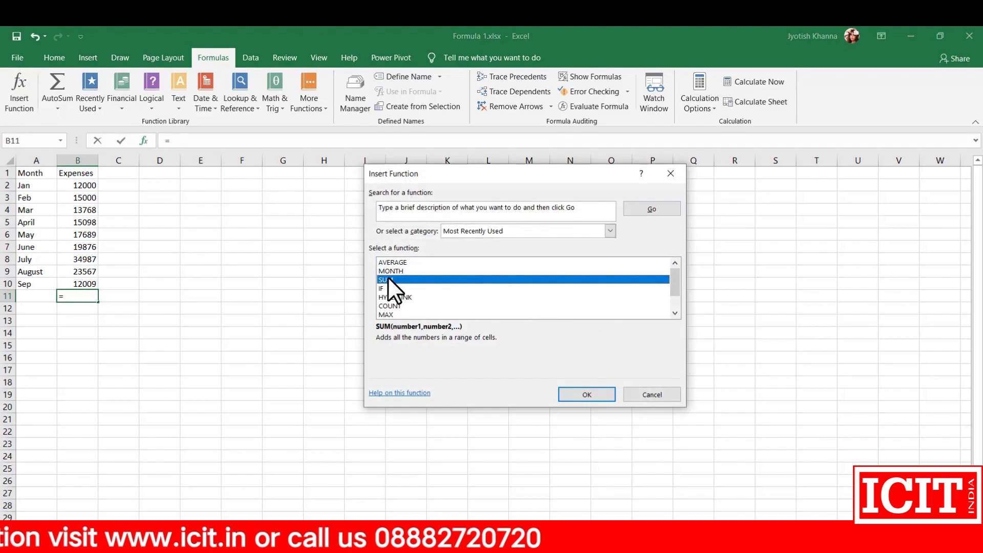
left_click(583, 395)
Step: Set the SUM function's arguments for B11 to the individual cells B2, B3, B4 and B5 and insert it
left_click(448, 219)
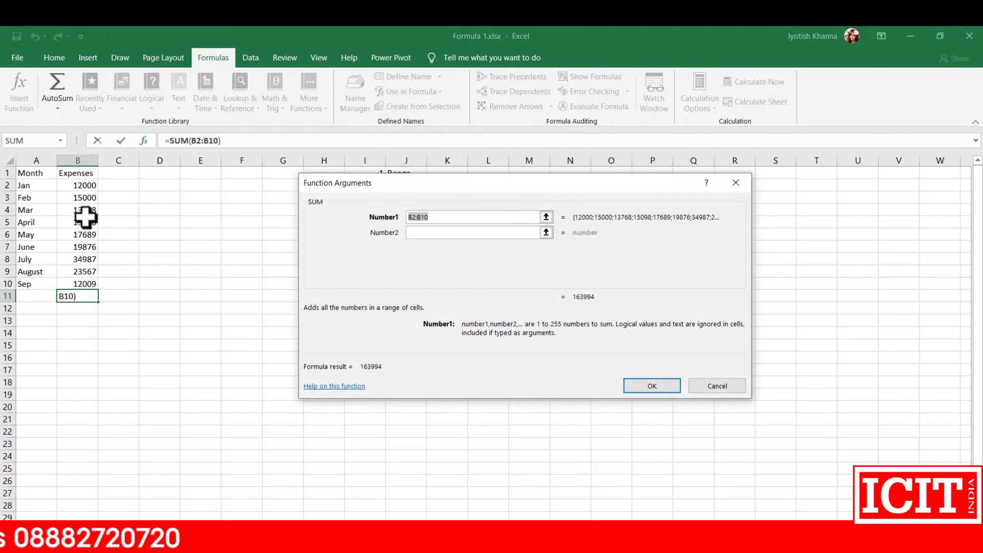
left_click(80, 187)
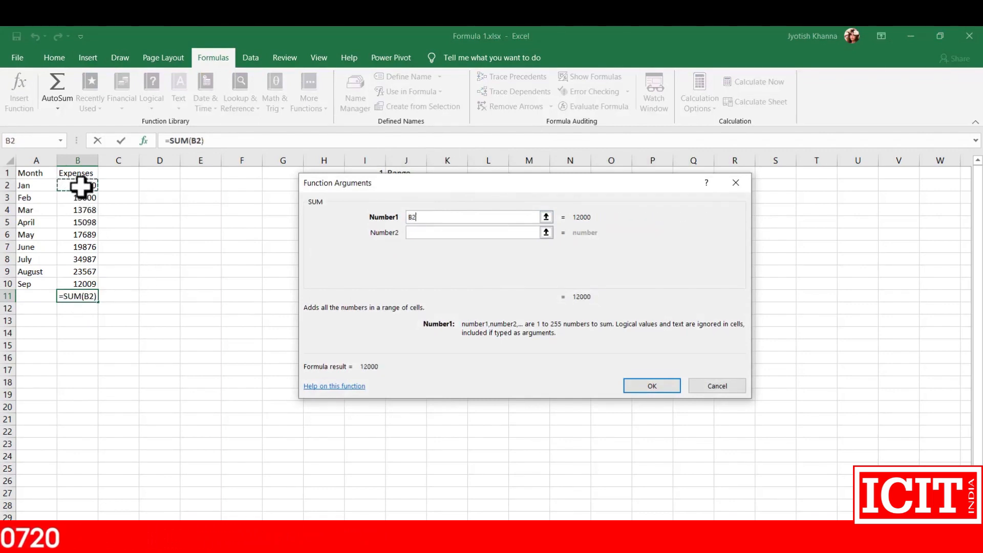
key("Tab")
left_click(70, 198)
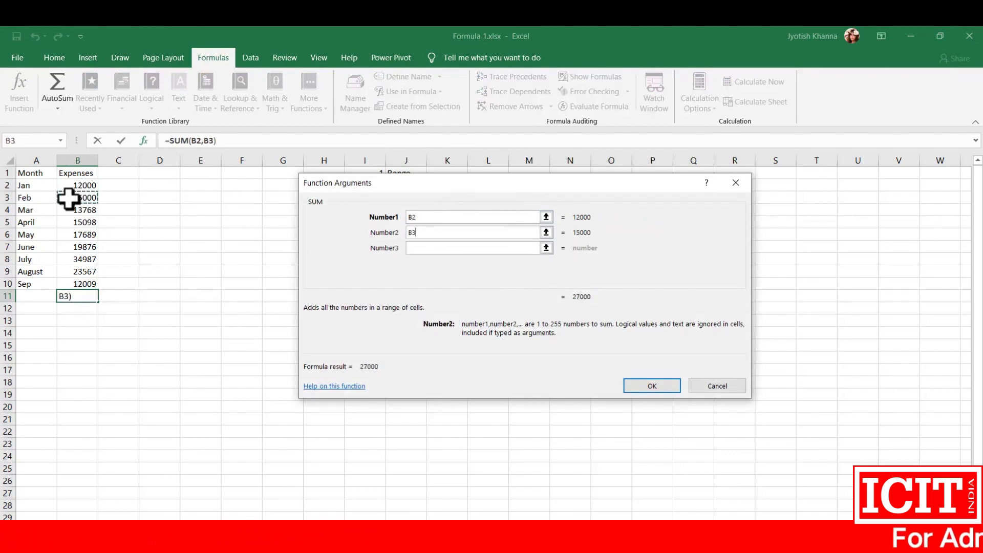
left_click(411, 248)
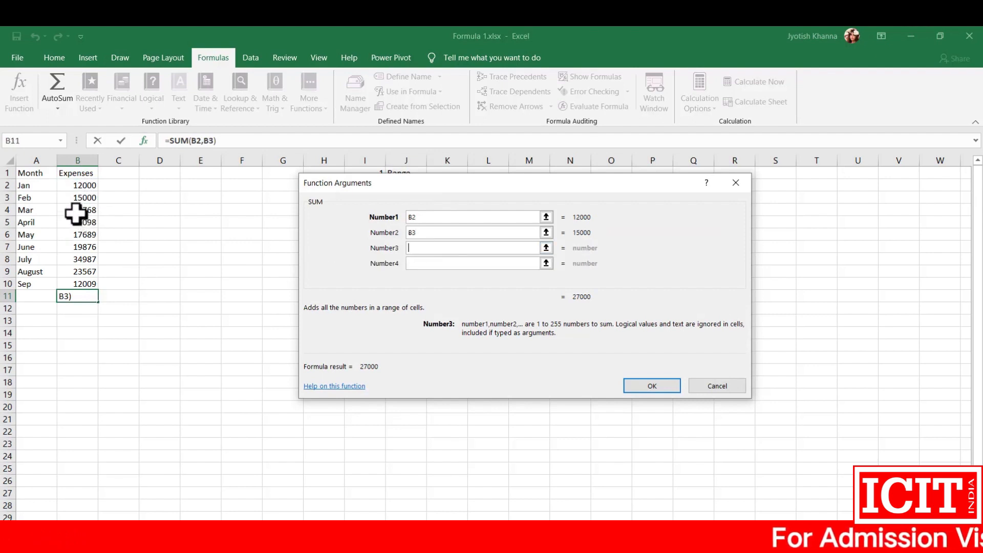
left_click(75, 212)
left_click(439, 263)
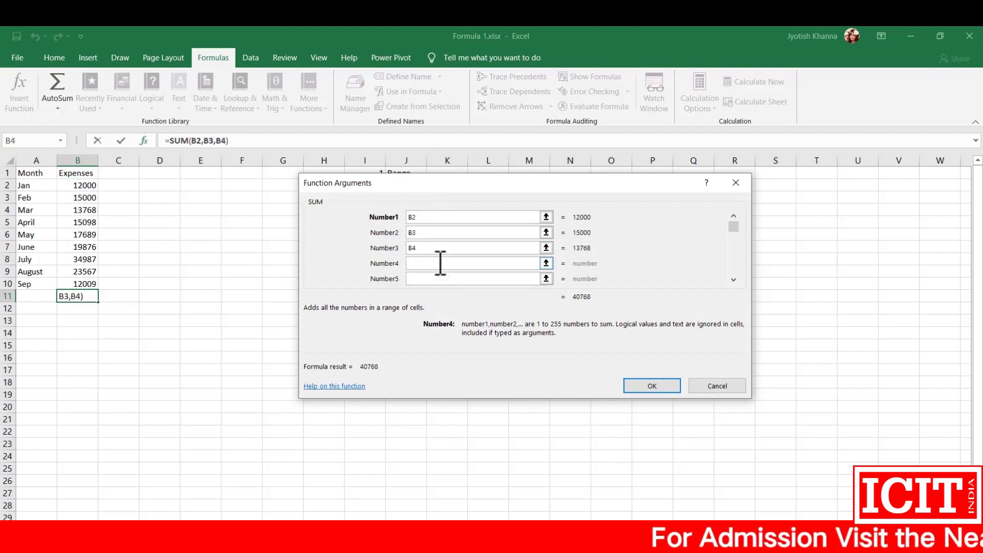
left_click(79, 222)
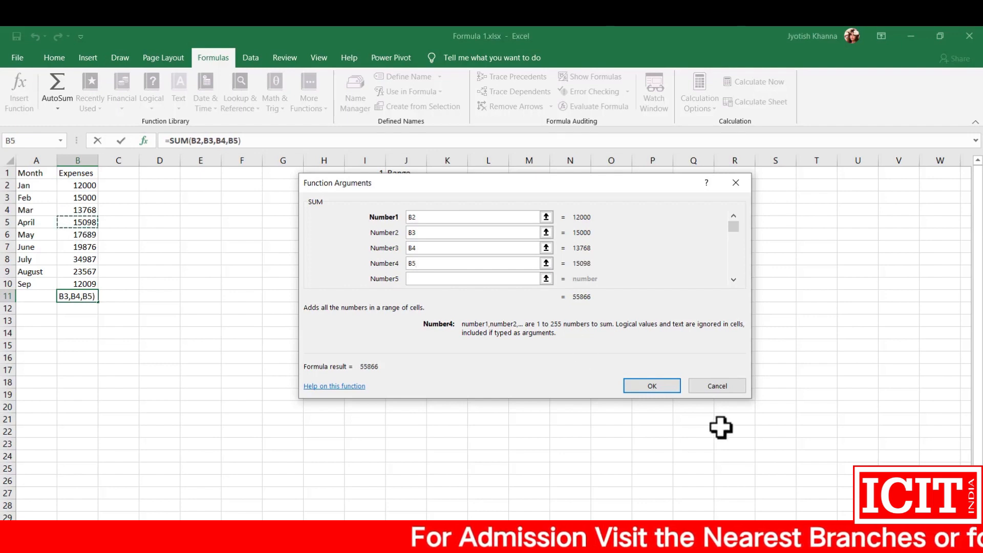
left_click(653, 386)
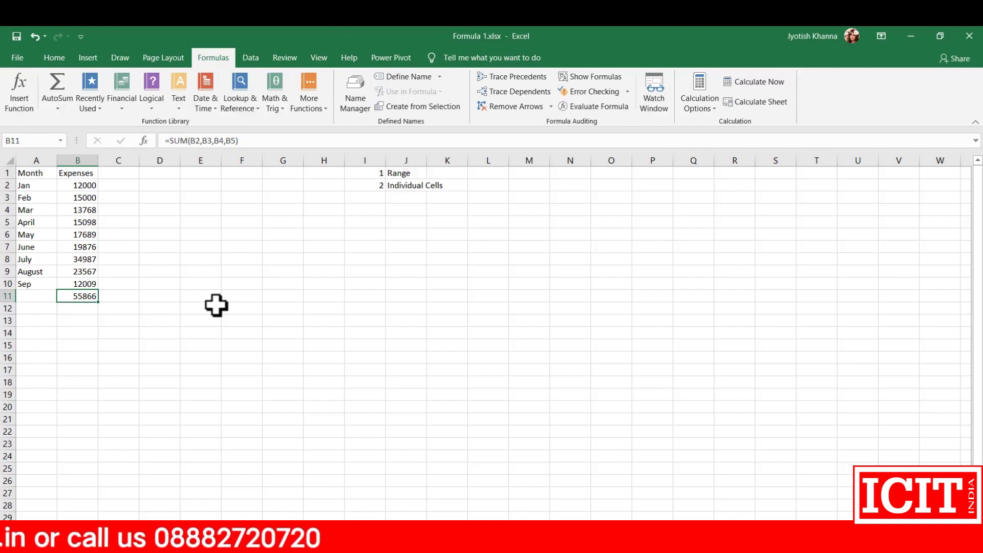
Step: Replace the formula in B11 with an AVERAGE of the expenses in B2:B10 and review the averaged range
type("=")
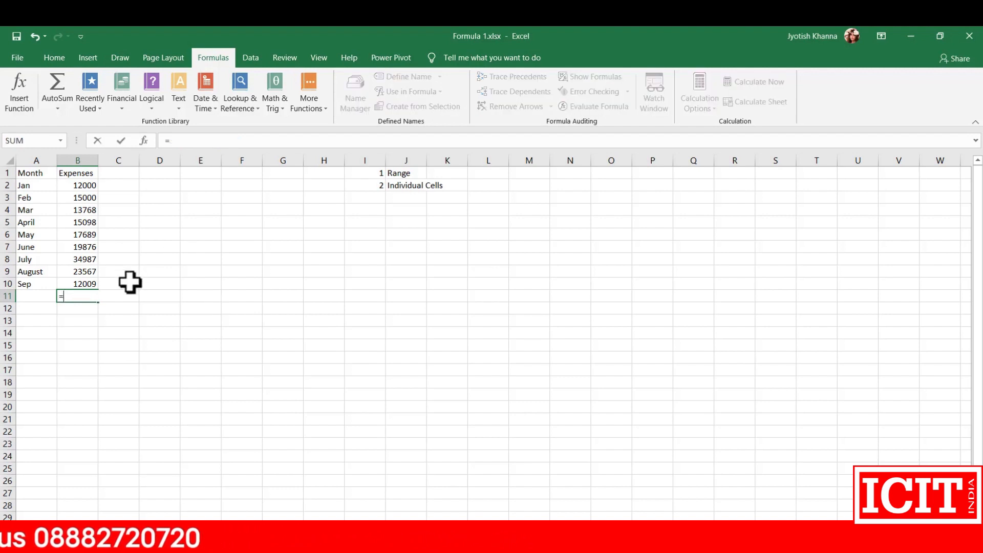
type("avera")
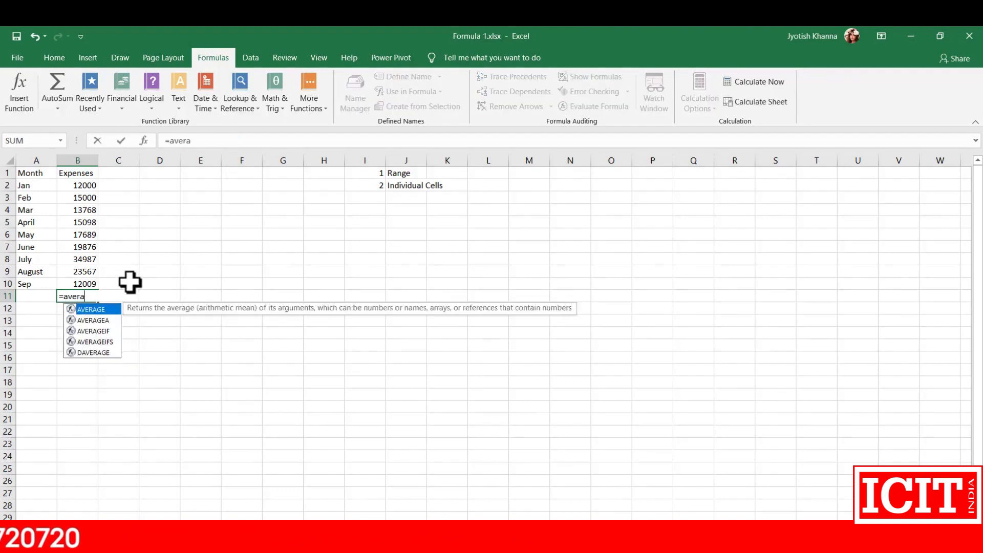
type("ge(")
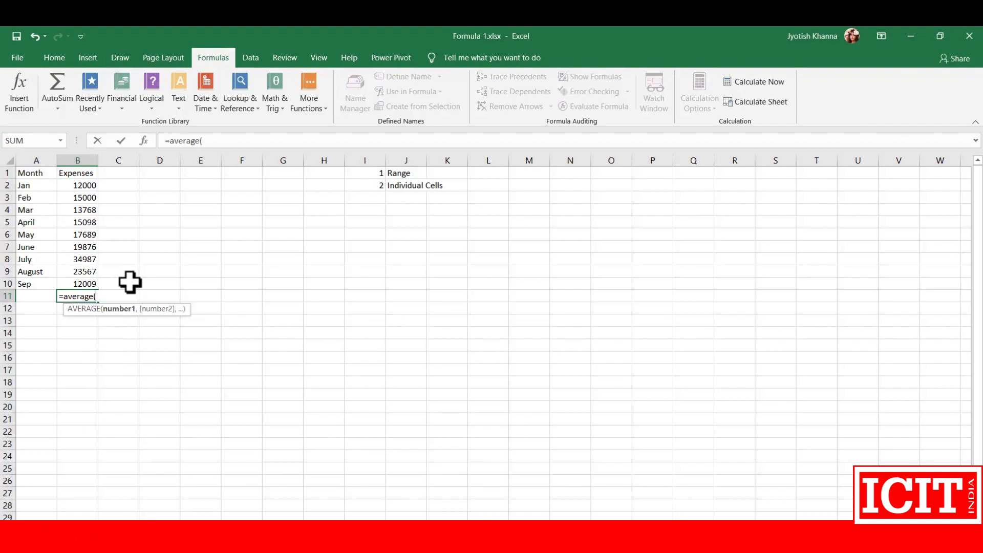
left_click_drag(67, 186, 79, 281)
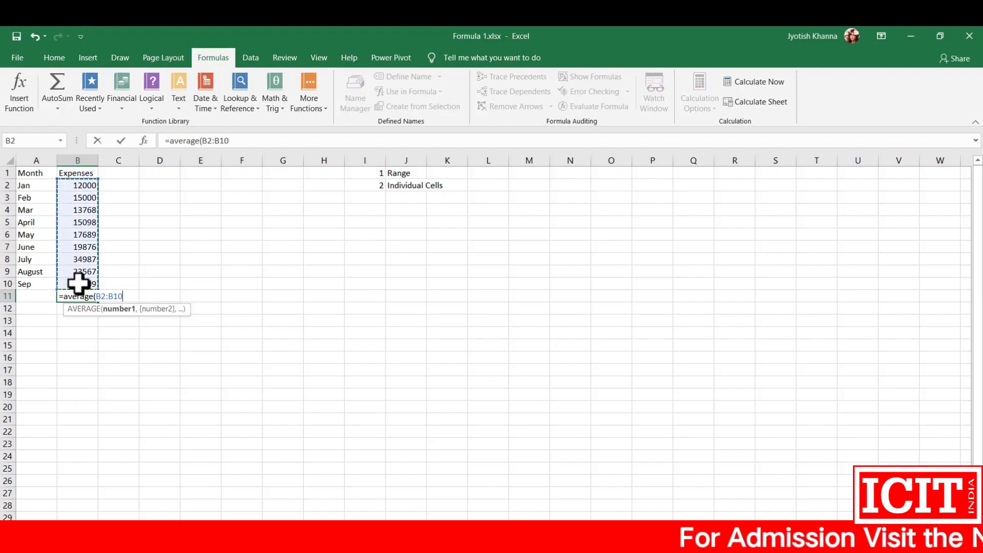
key("Return")
key("Return")
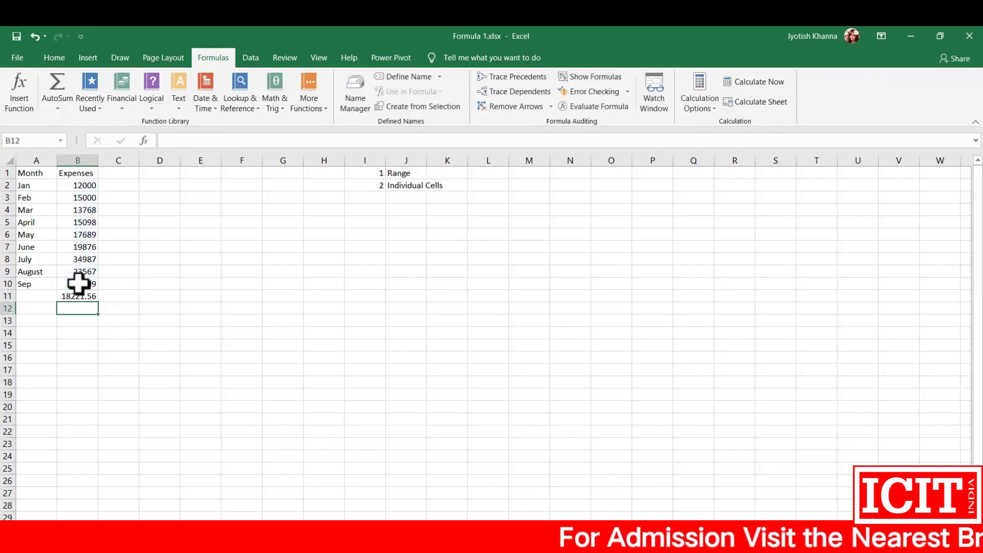
key("Up")
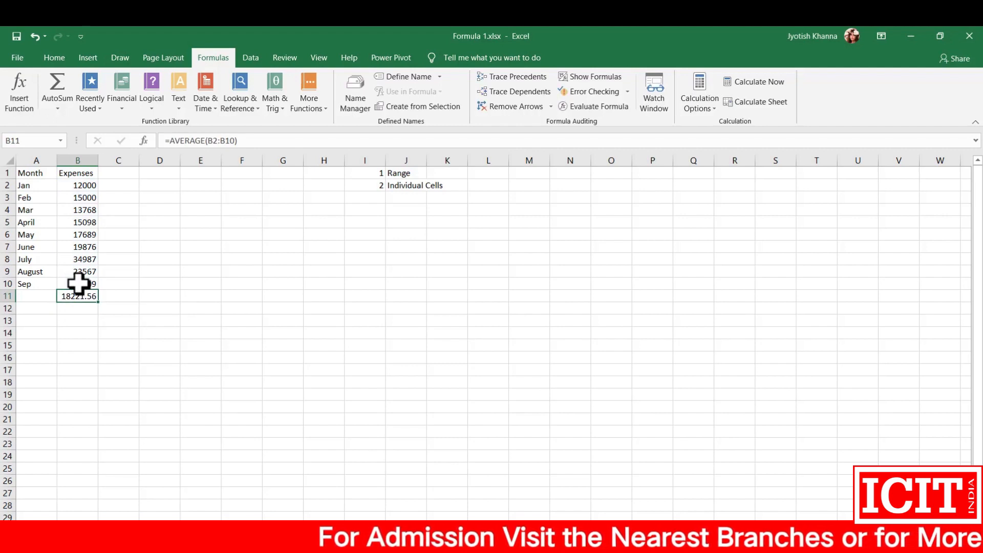
left_click(66, 191)
left_click_drag(66, 191, 66, 285)
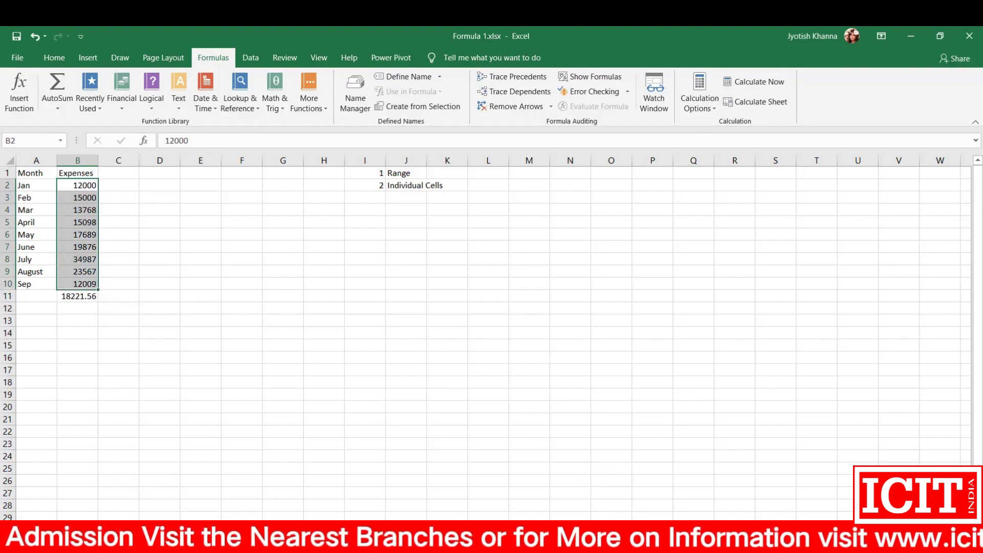
left_click(54, 296)
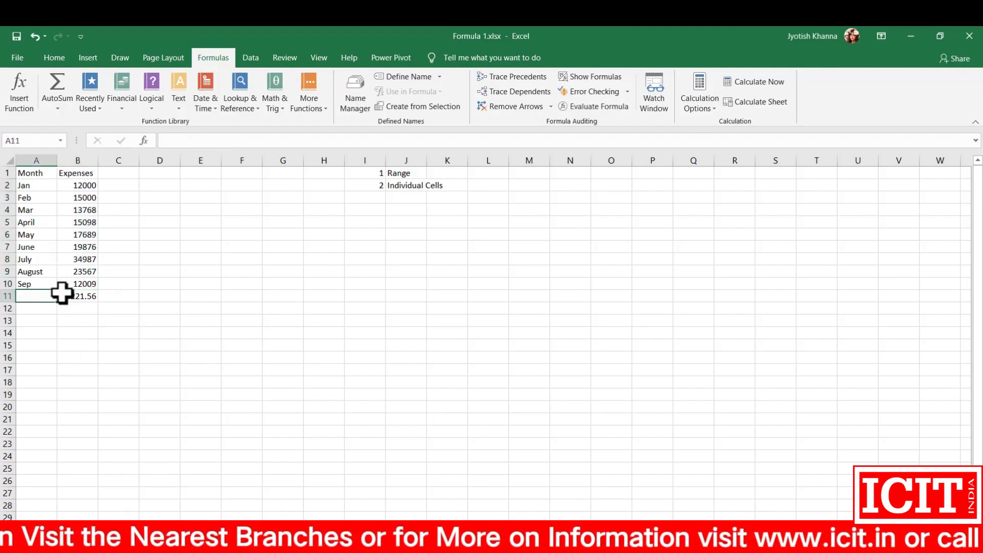
Step: Replace the formula in B11 with a MAX formula over the expenses in B2:B10
left_click(71, 296)
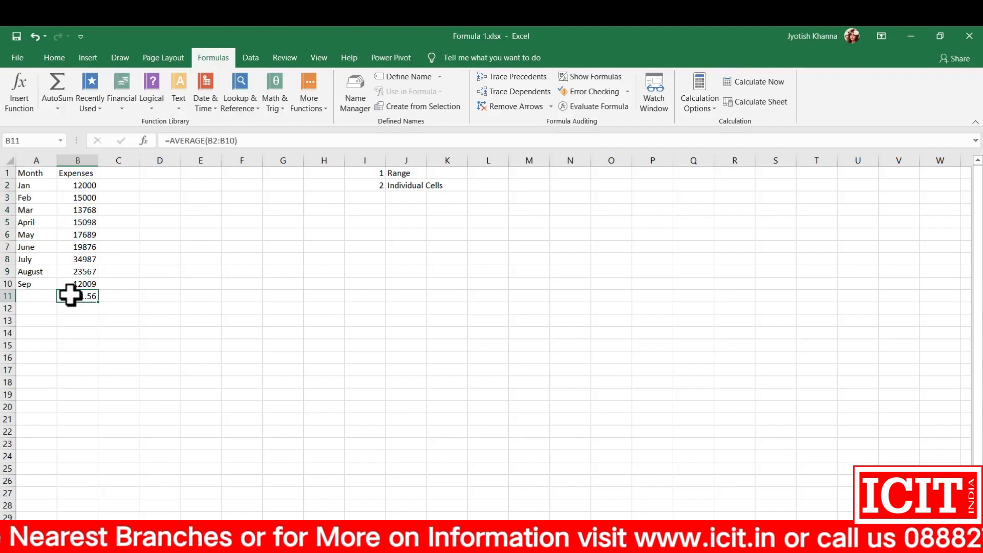
type("=max")
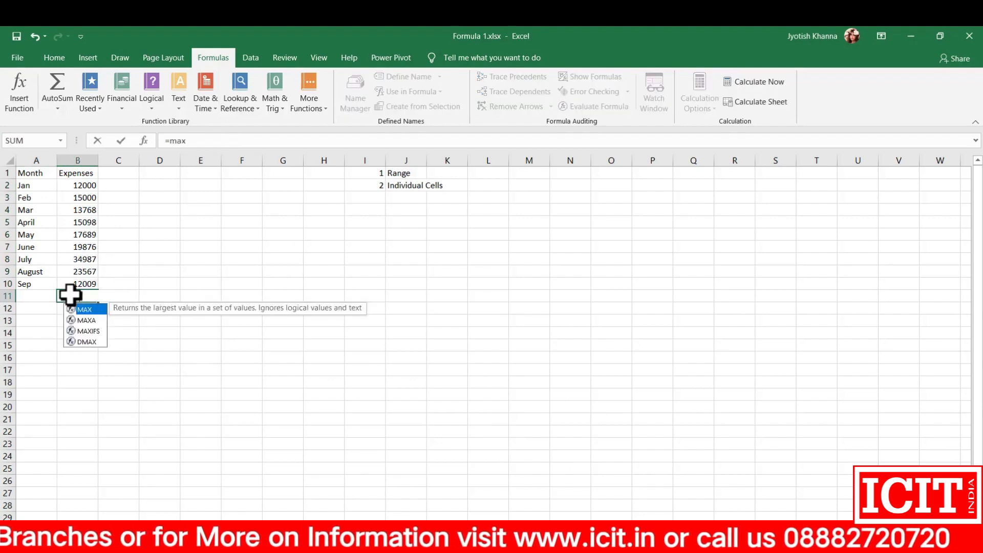
type("(")
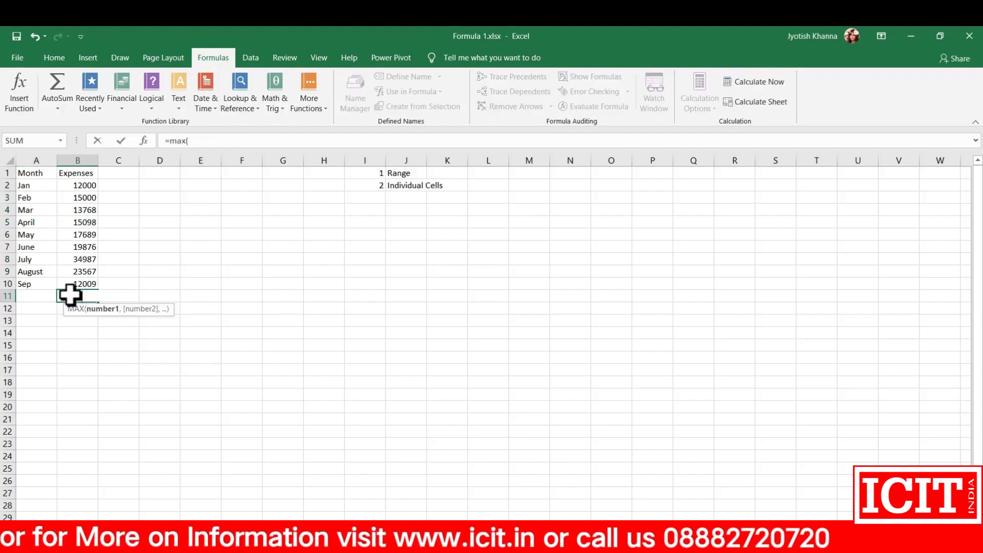
left_click_drag(77, 186, 90, 289)
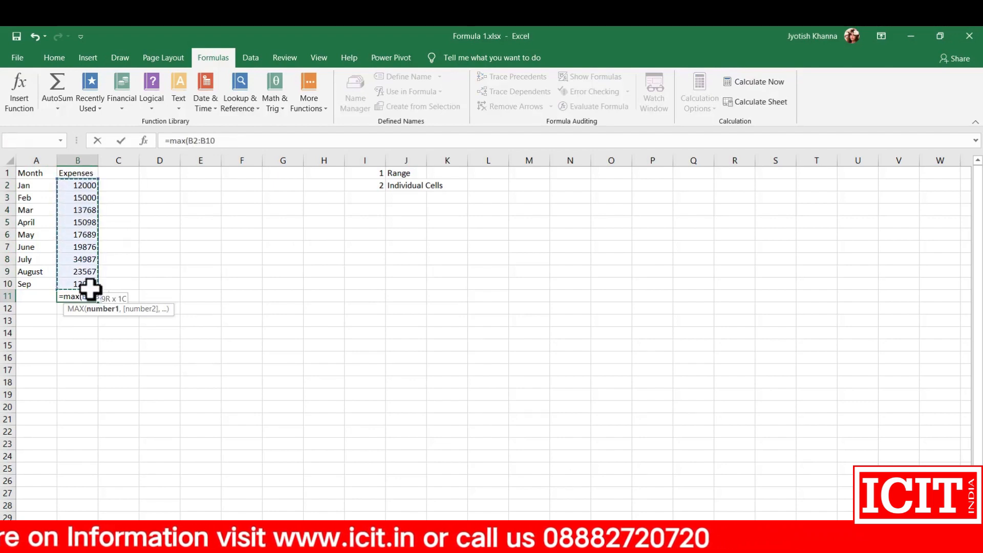
key("Return")
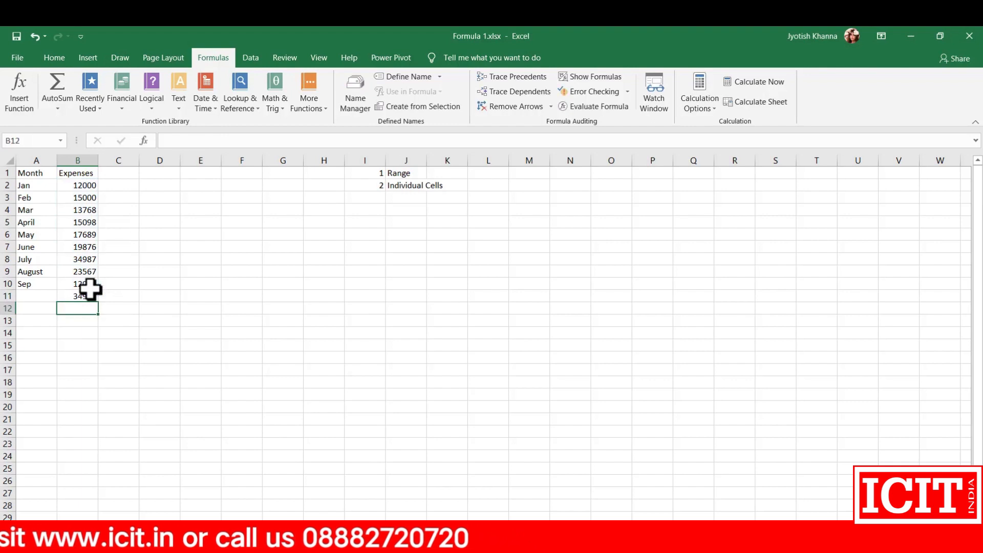
Step: Replace the formula in B11 with a MIN formula over B2:B10 and compare it with the listed expenses
left_click(78, 297)
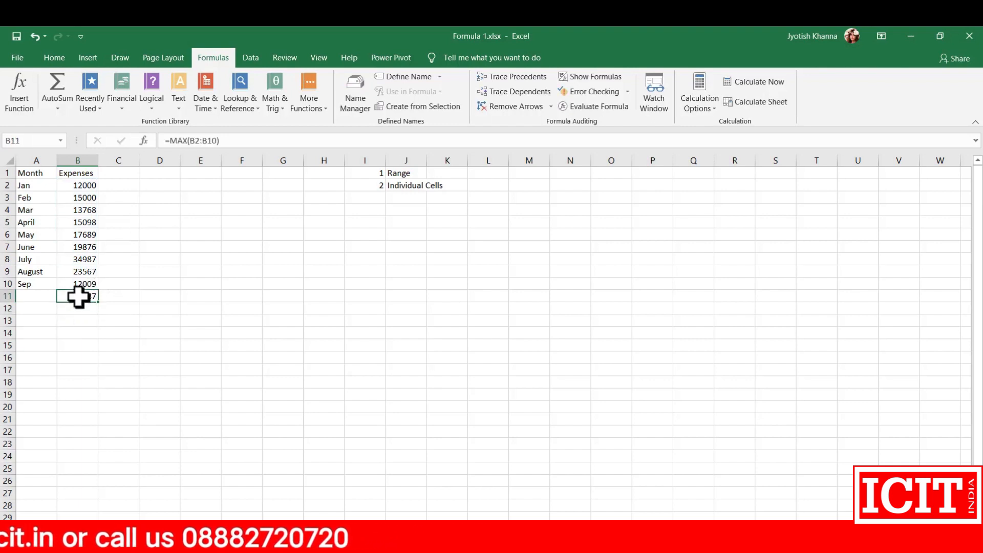
type("=")
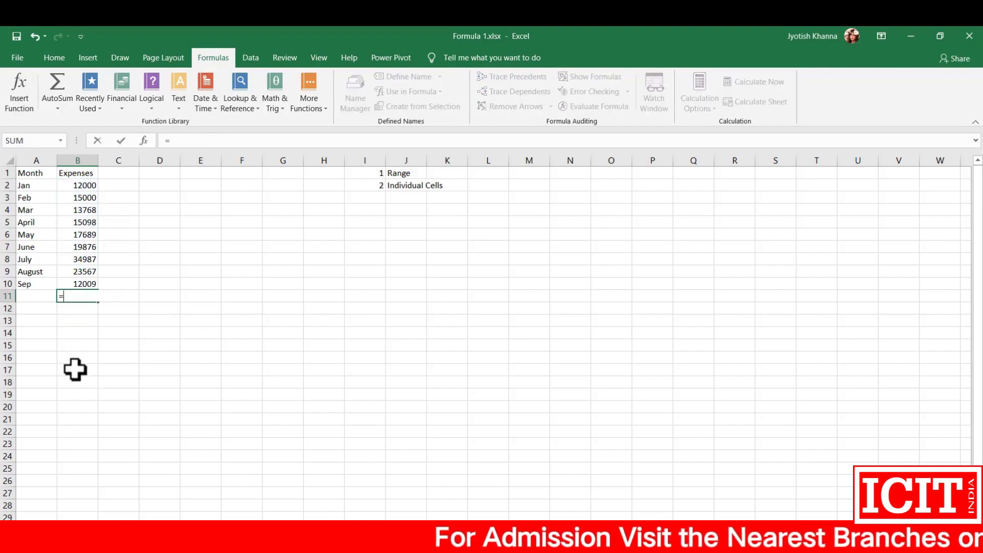
type("min")
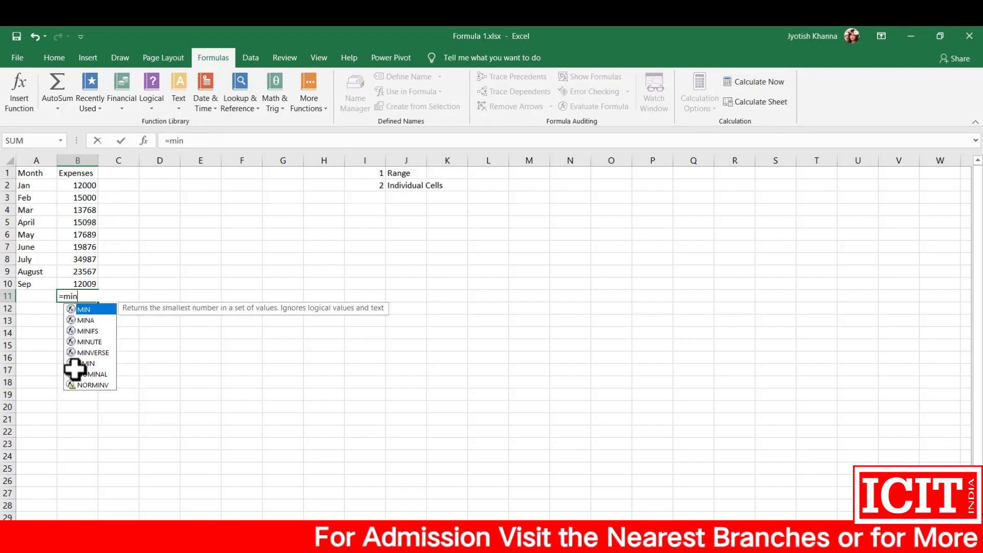
type("(")
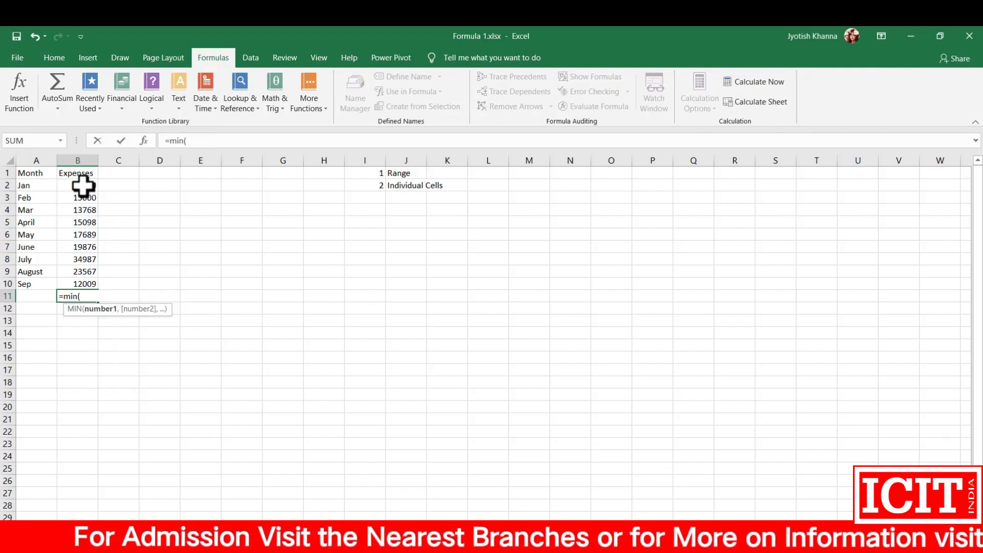
left_click_drag(81, 187, 76, 288)
key("Return")
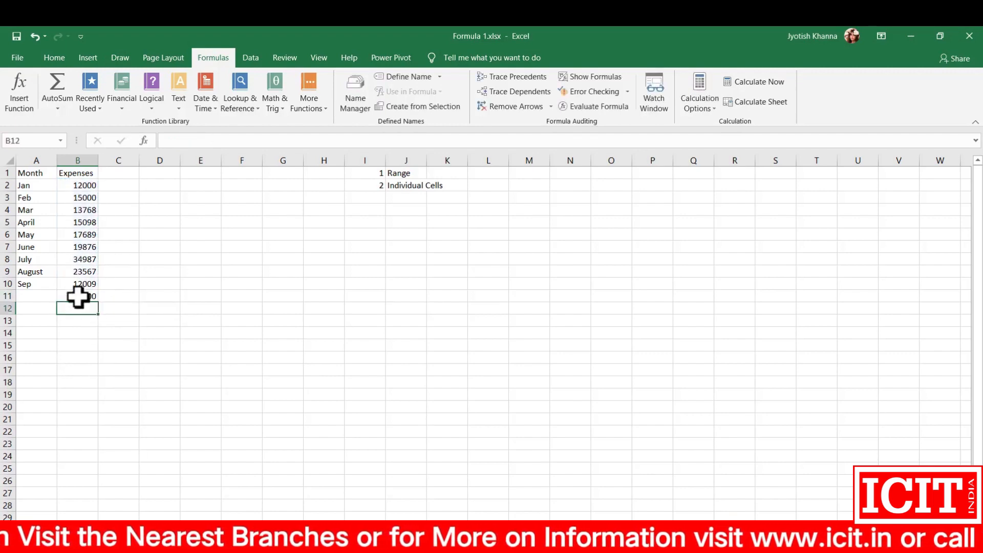
left_click(77, 296)
left_click(73, 185)
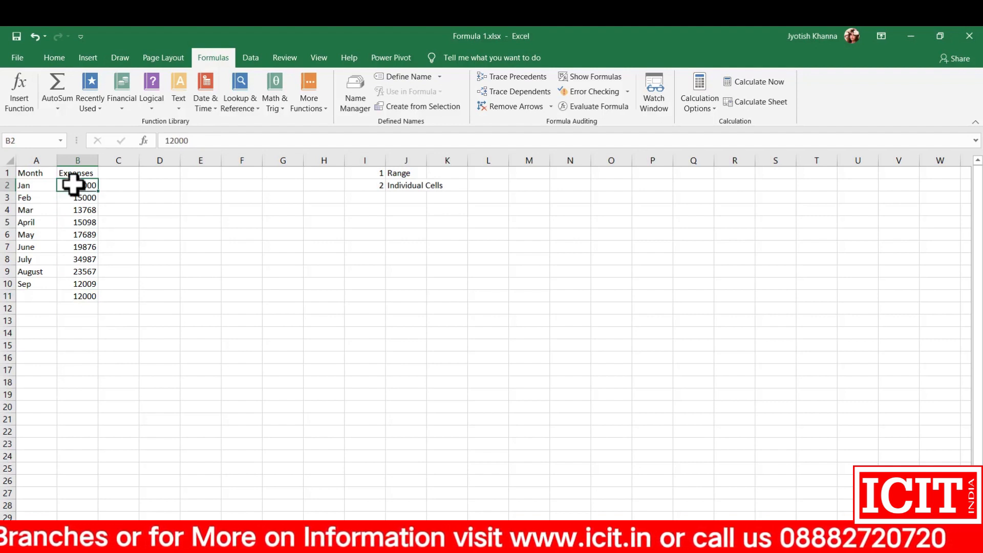
left_click(66, 295)
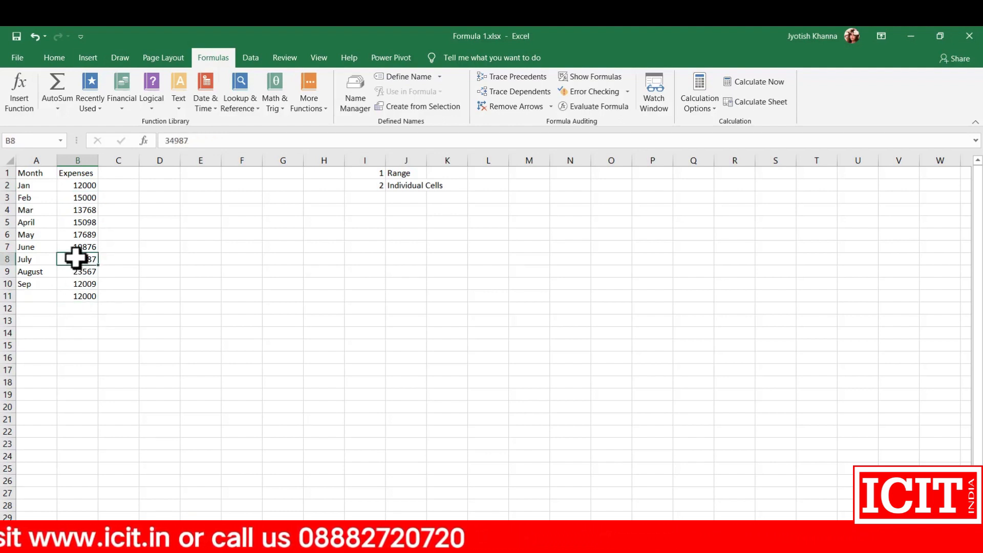
left_click(64, 297)
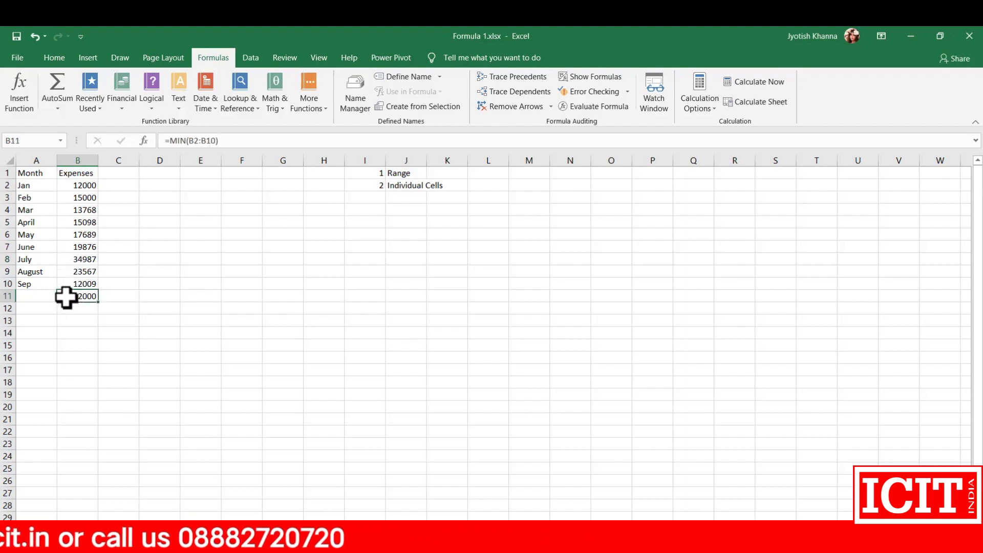